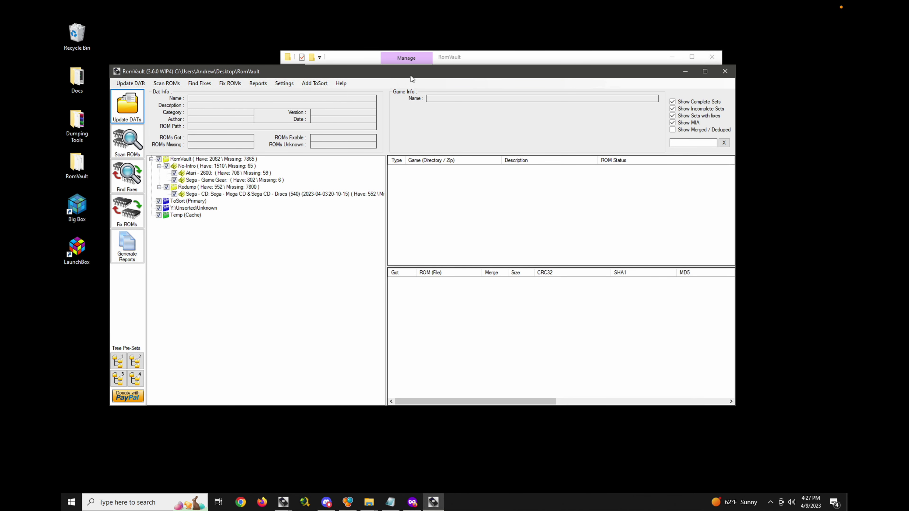
Move the RomVault main window down and to the right to uncover the folder window behind.
drag(411, 78, 421, 106)
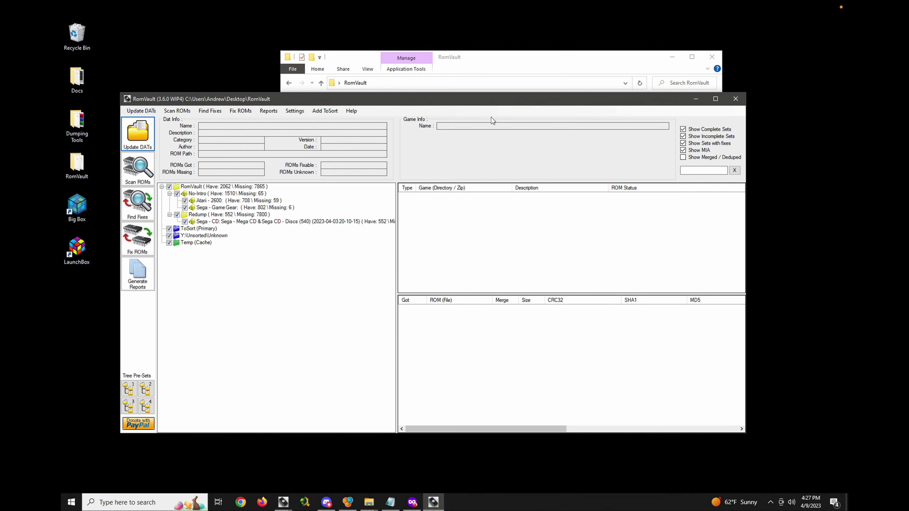
In Firefox, go from the wiki Introduction to the Graphics Packs page's Downloads list.
click(411, 502)
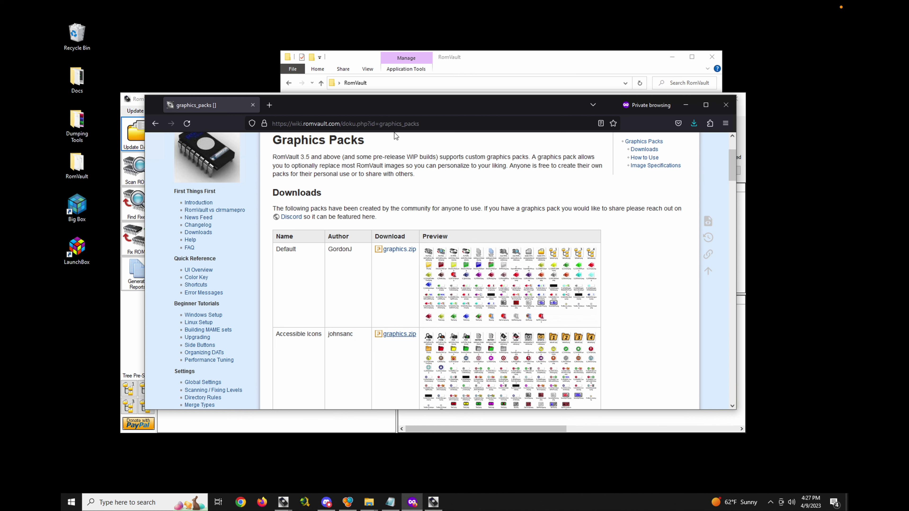
scroll(206, 267, down, 1)
scroll(229, 200, up, 3)
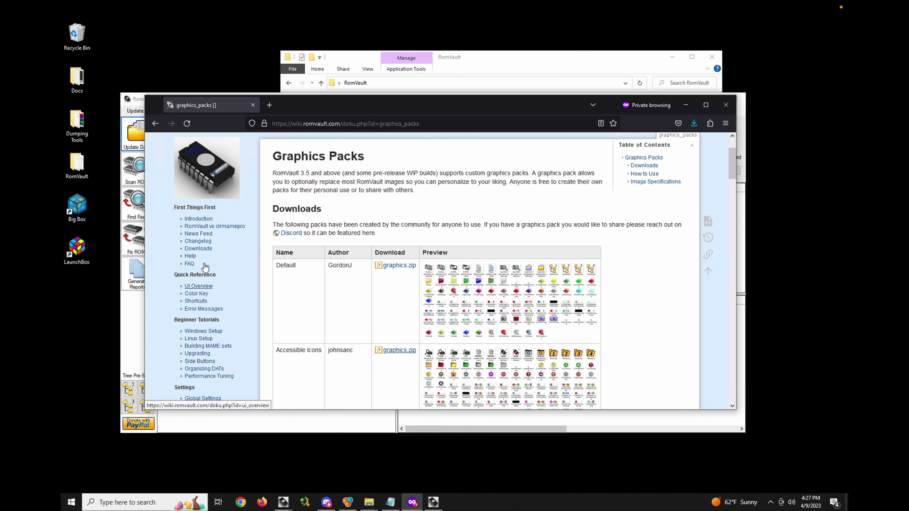
click(242, 162)
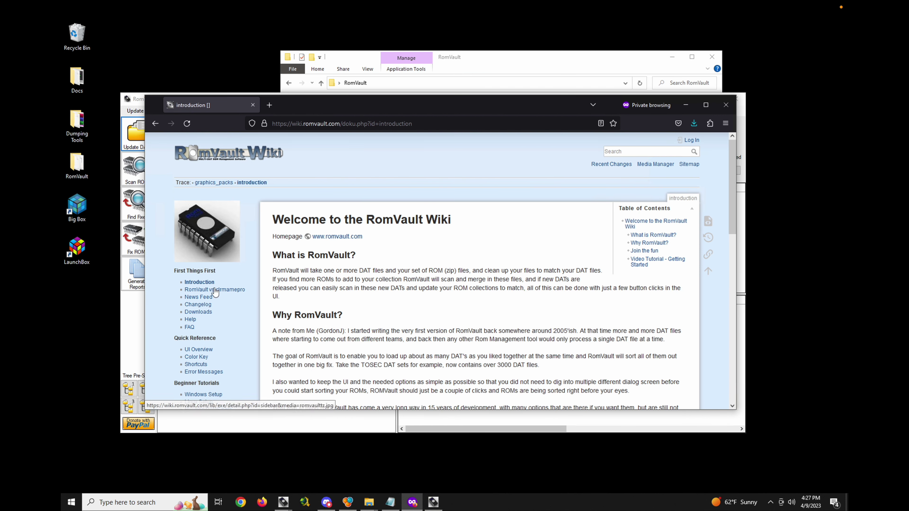
scroll(242, 162, down, 1)
scroll(214, 292, down, 6)
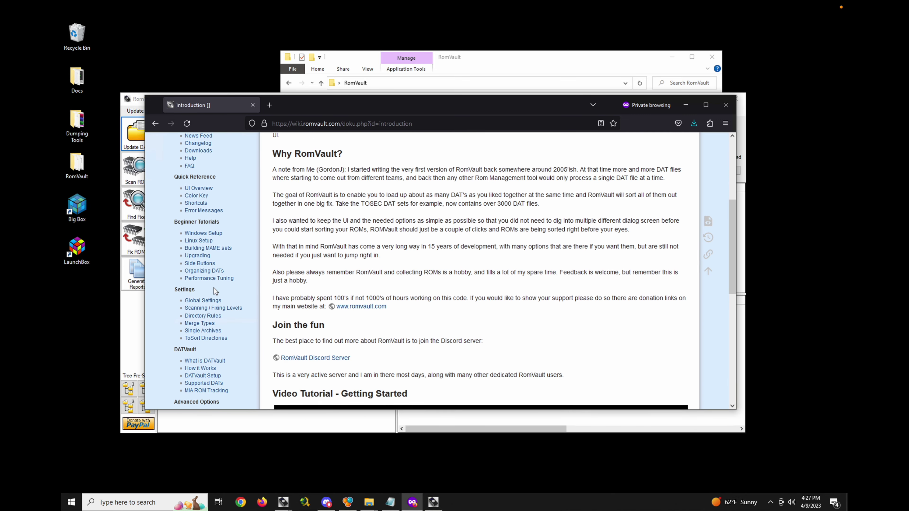
scroll(215, 292, down, 1)
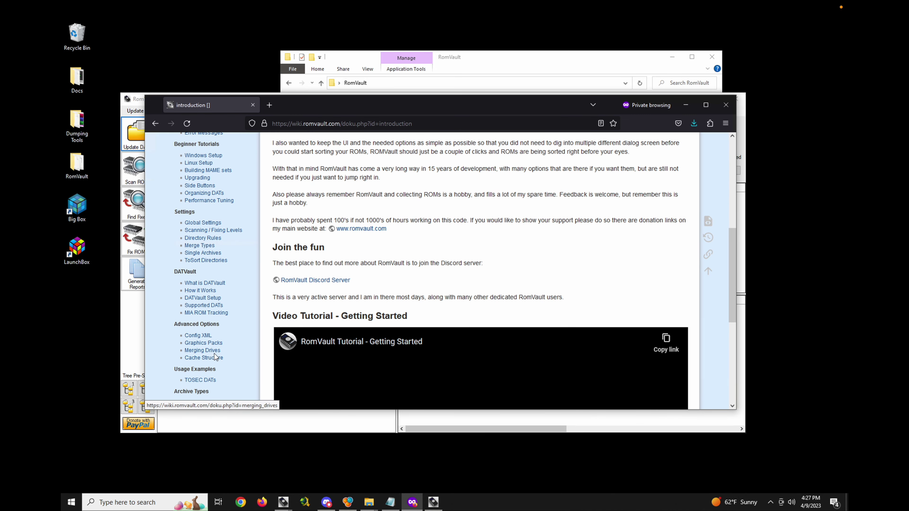
click(204, 343)
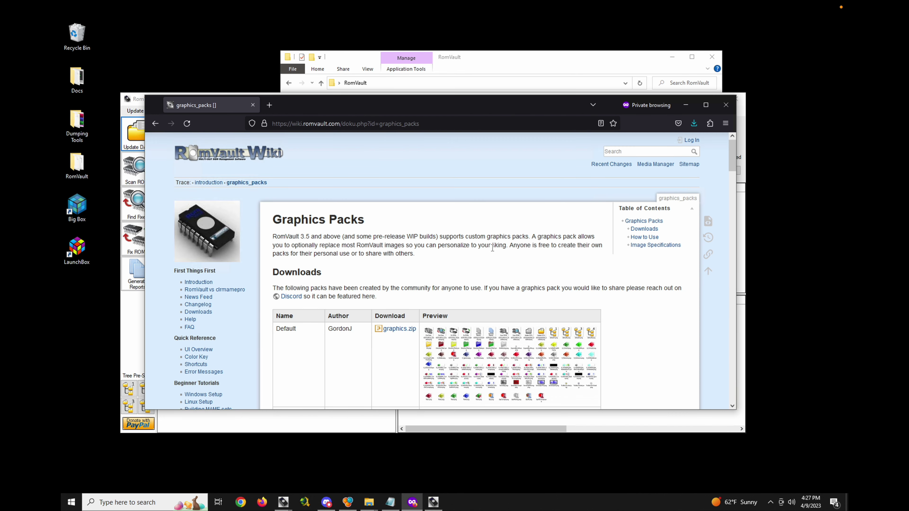
scroll(492, 247, down, 3)
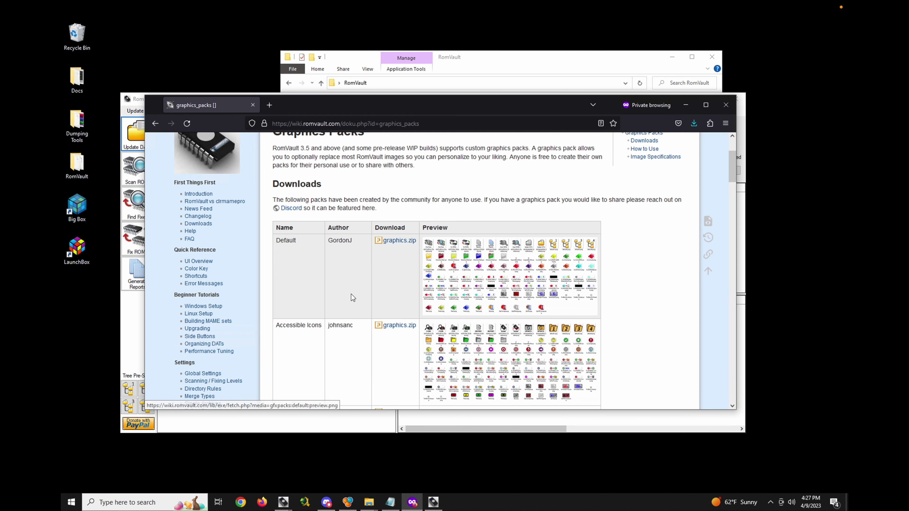
Save the Accessible Icons graphics.zip link into Desktop\RomVault, then minimize the browser.
scroll(633, 305, down, 12)
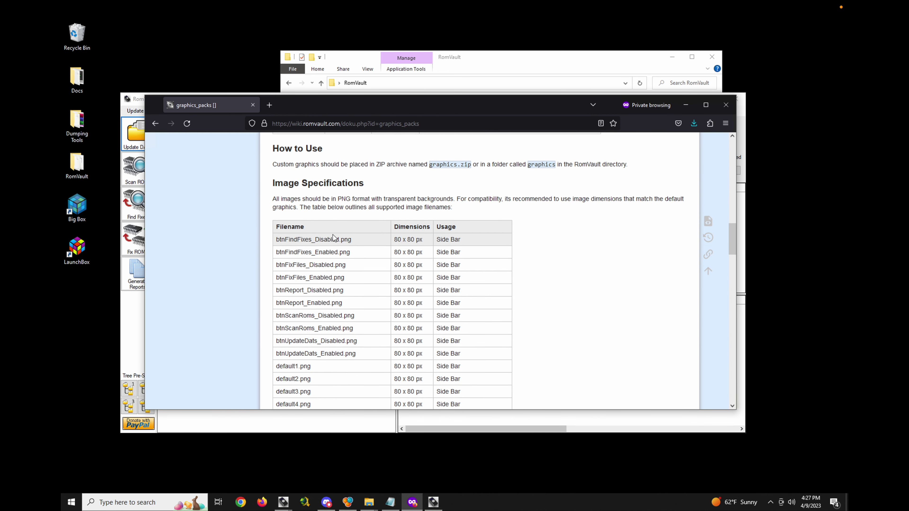
scroll(346, 248, down, 5)
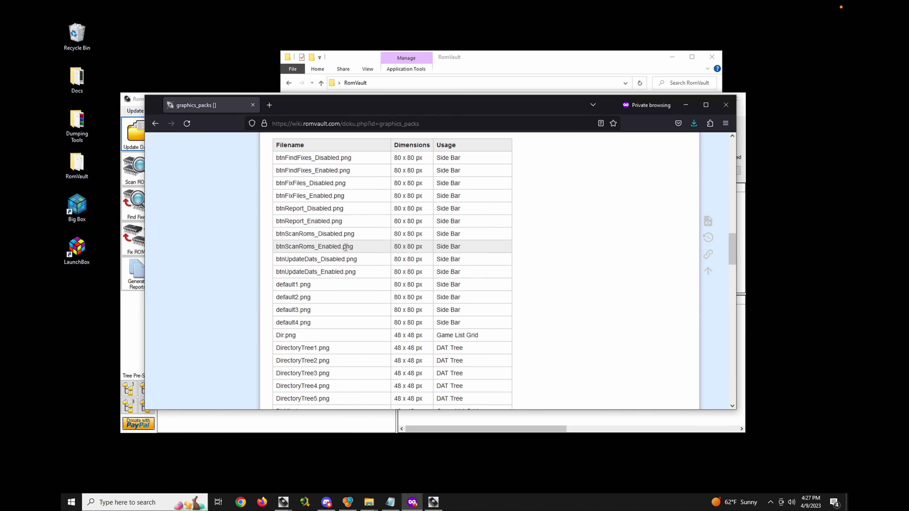
scroll(345, 247, down, 10)
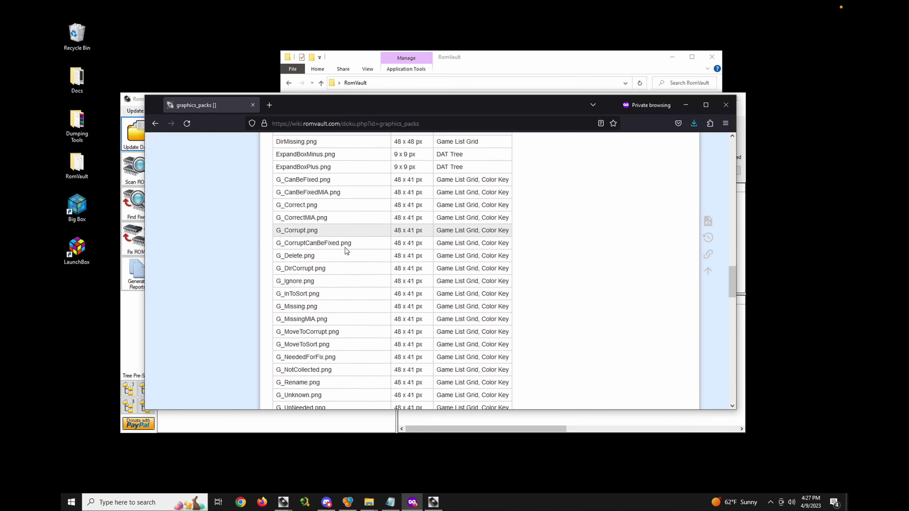
scroll(346, 250, up, 15)
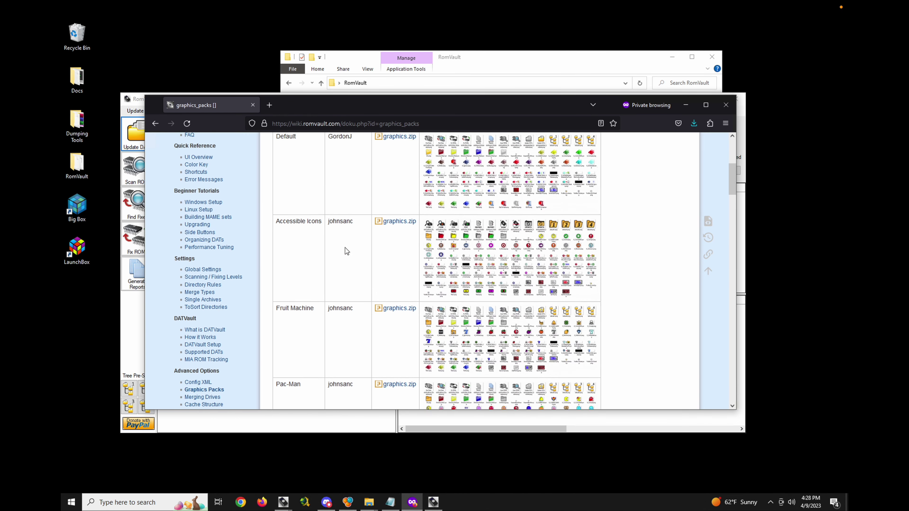
scroll(346, 251, up, 1)
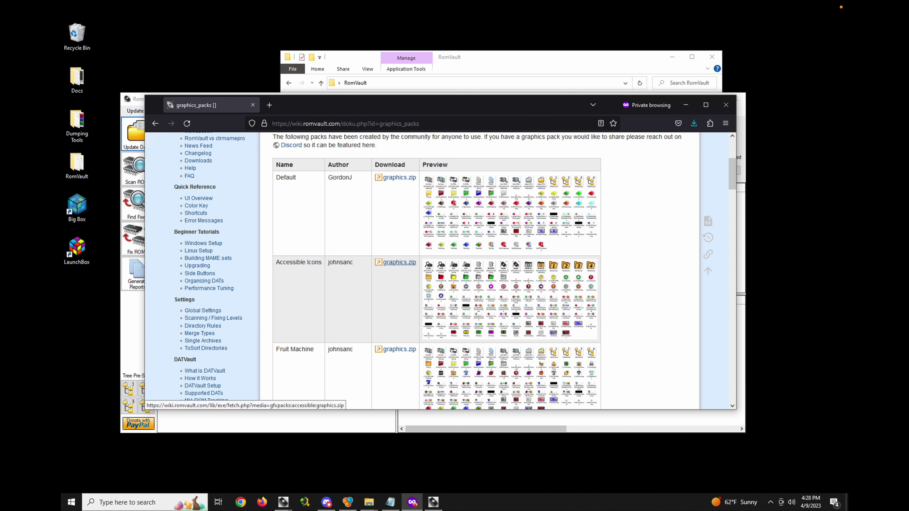
right_click(394, 264)
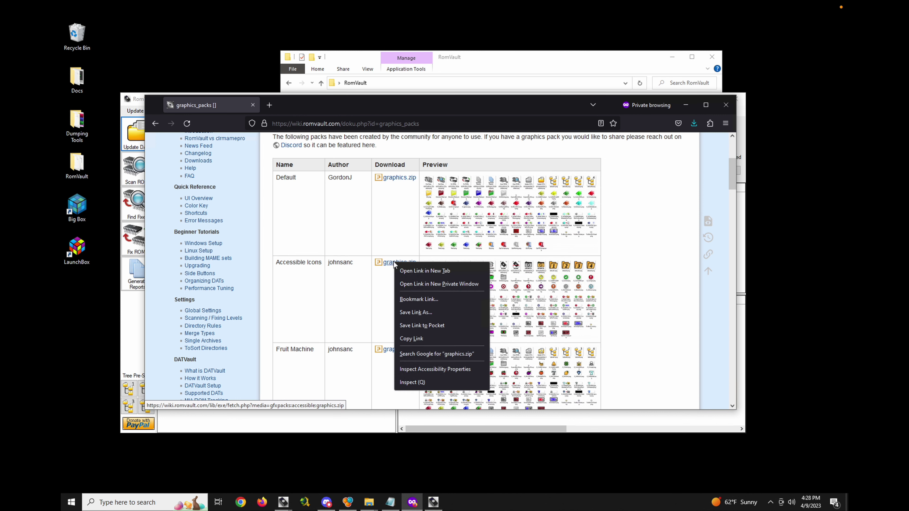
click(441, 317)
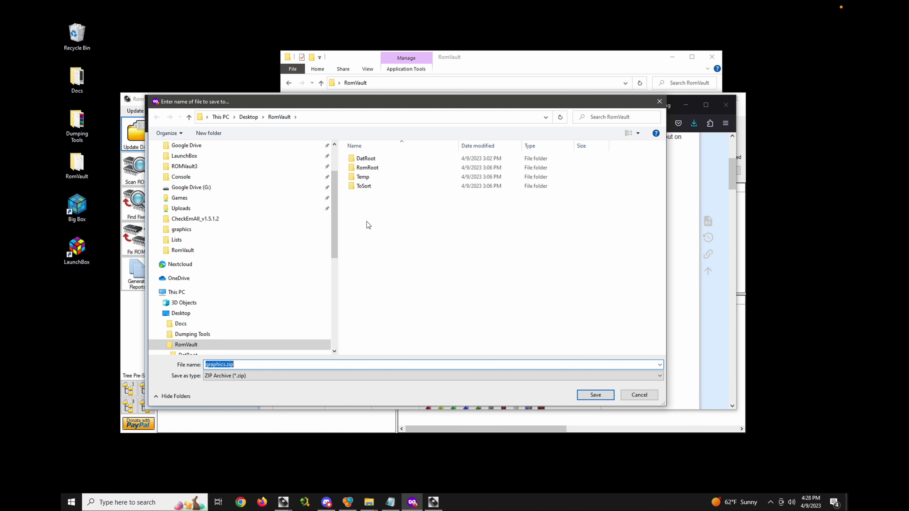
click(594, 395)
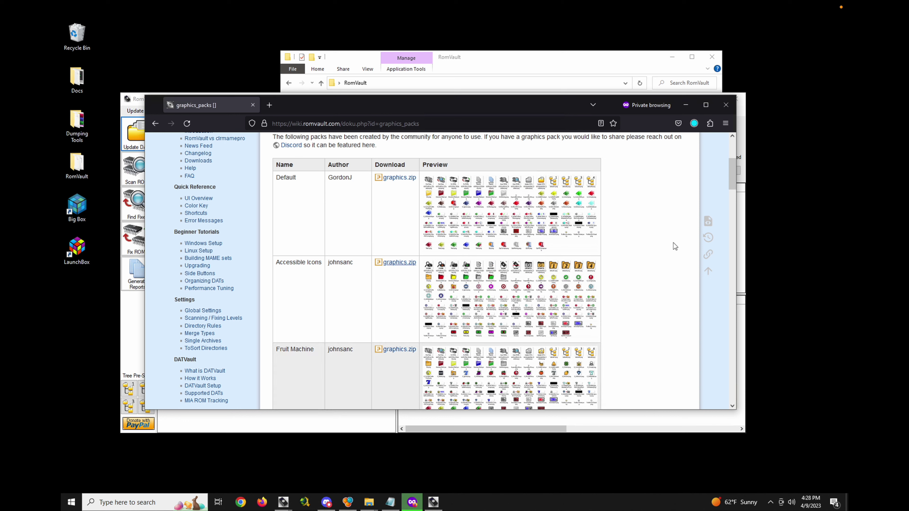
click(685, 104)
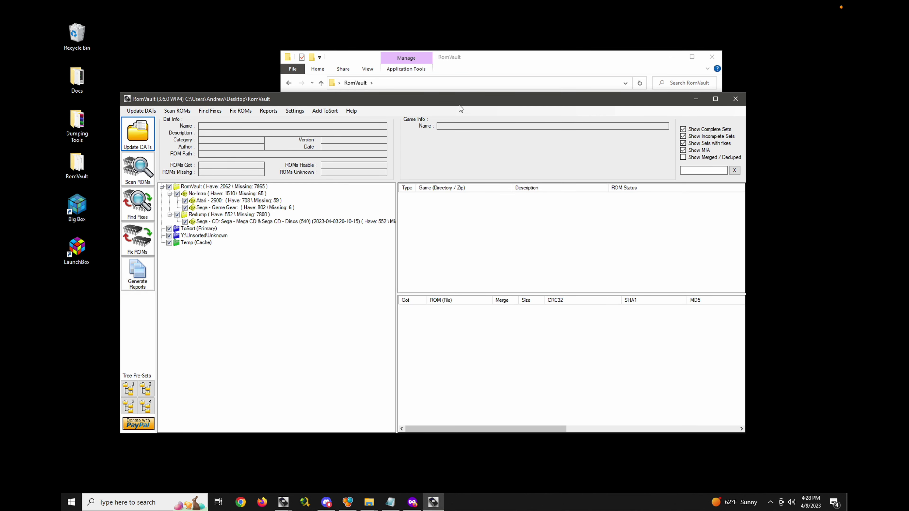
Shift RomVault aside and bring forward the RomVault folder containing graphics.zip.
drag(459, 101, 469, 114)
click(477, 69)
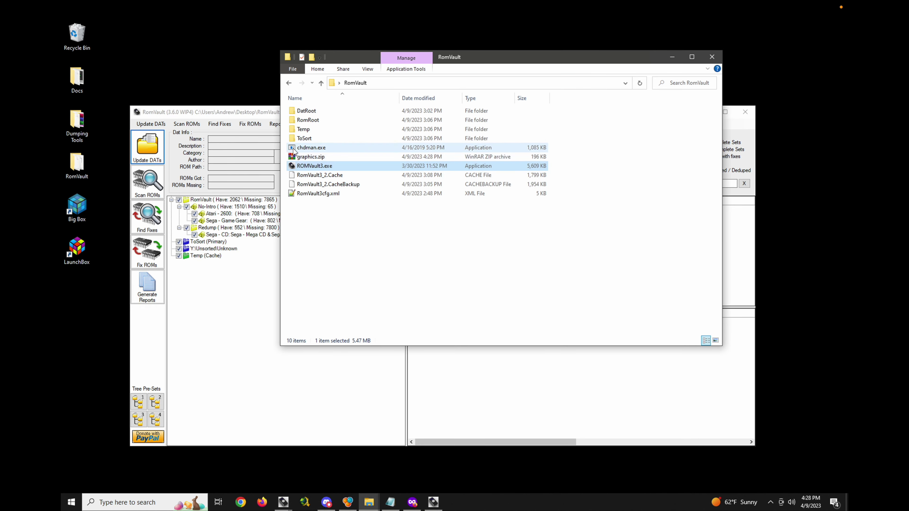
click(309, 159)
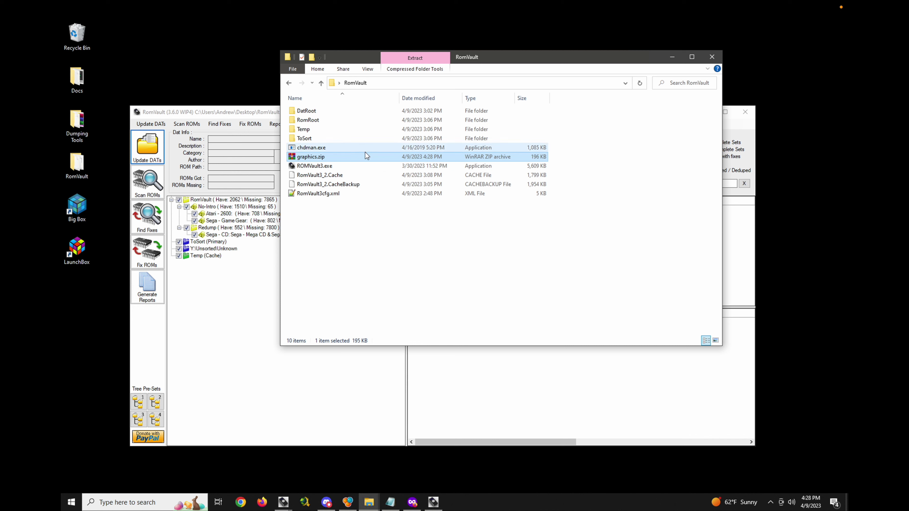
click(358, 229)
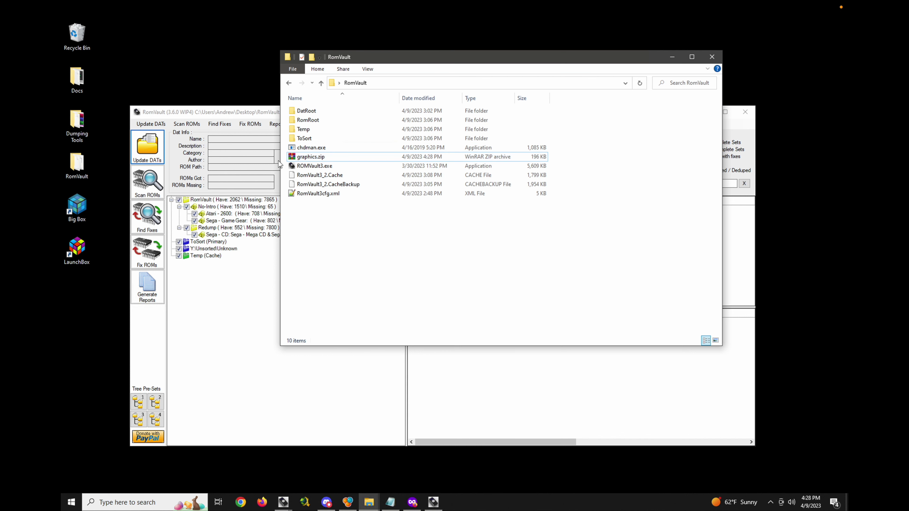
Close RomVault and relaunch it from ROMVault3.exe in the folder.
click(221, 114)
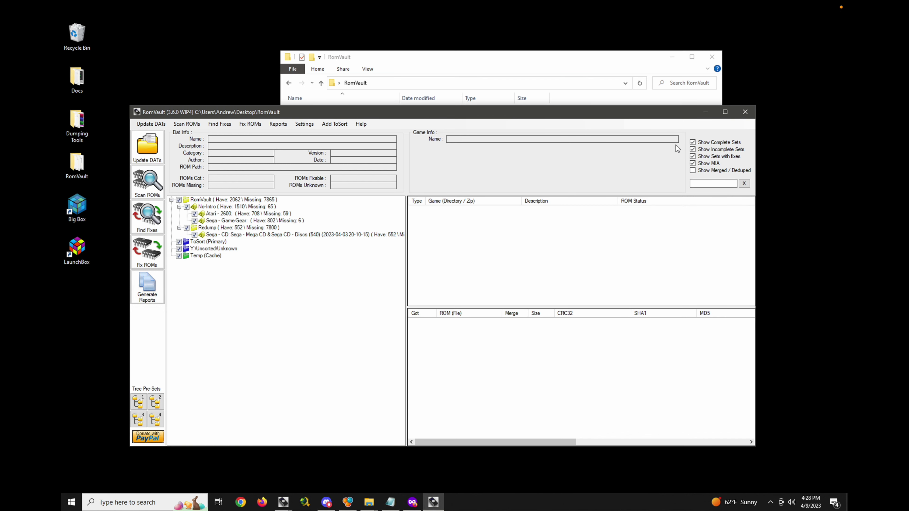
click(745, 112)
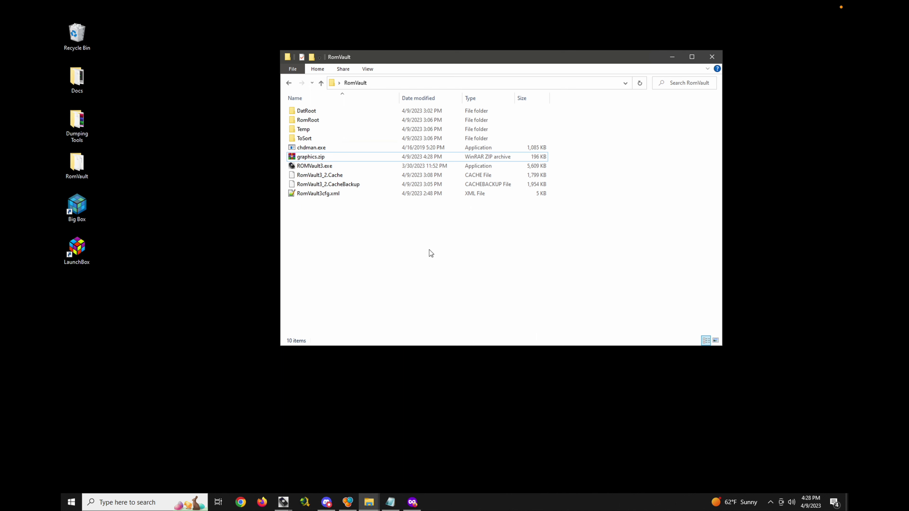
click(308, 167)
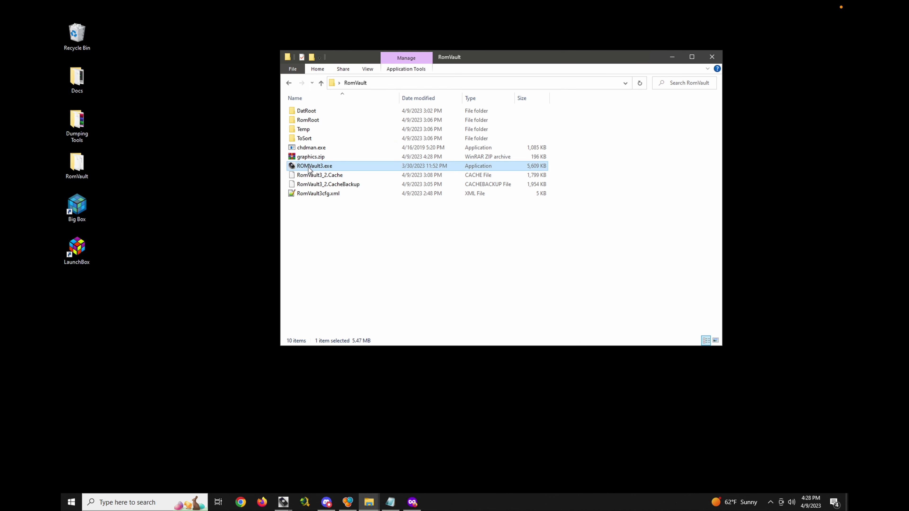
double_click(309, 167)
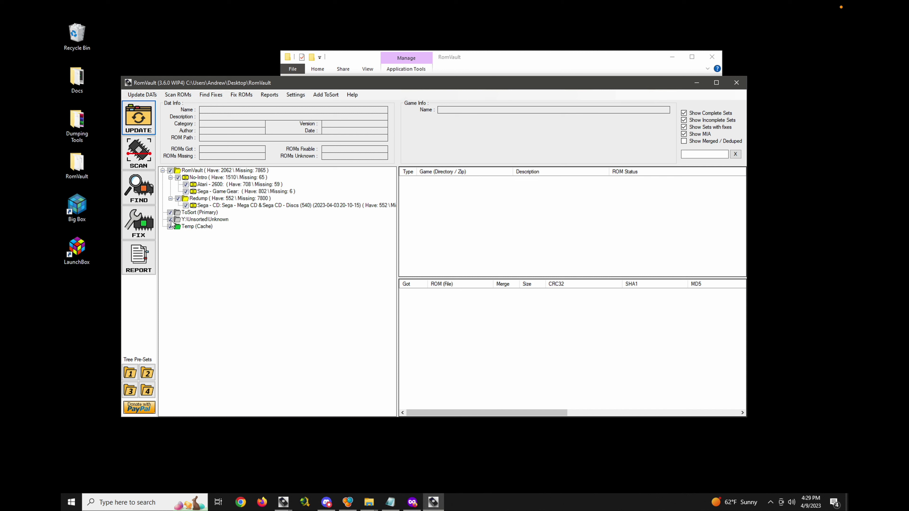
View Help > Color Key for ROM statuses, close it, and return to the RomVault folder.
click(351, 96)
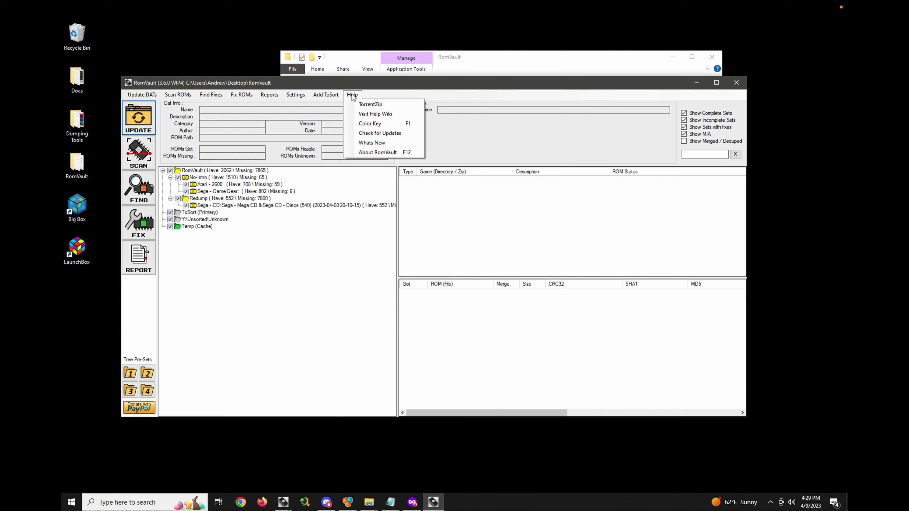
click(373, 124)
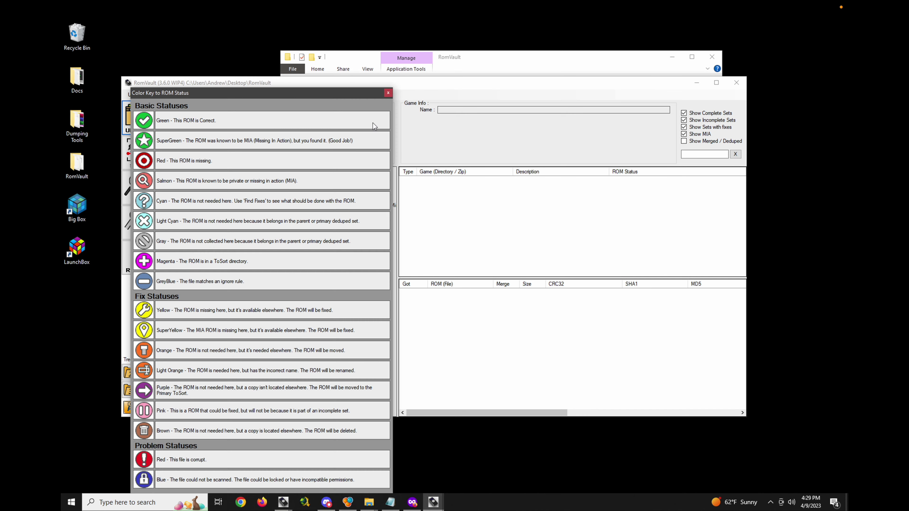
drag(284, 93, 549, 58)
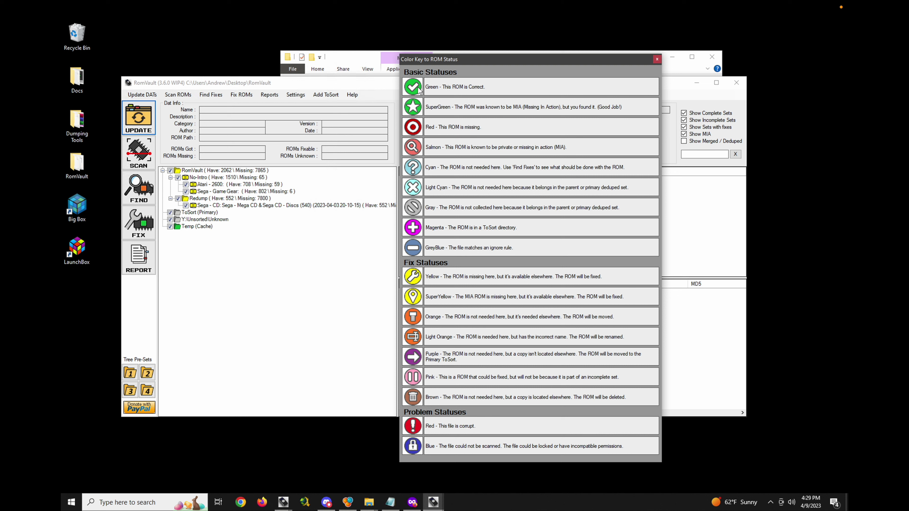
click(656, 60)
click(572, 64)
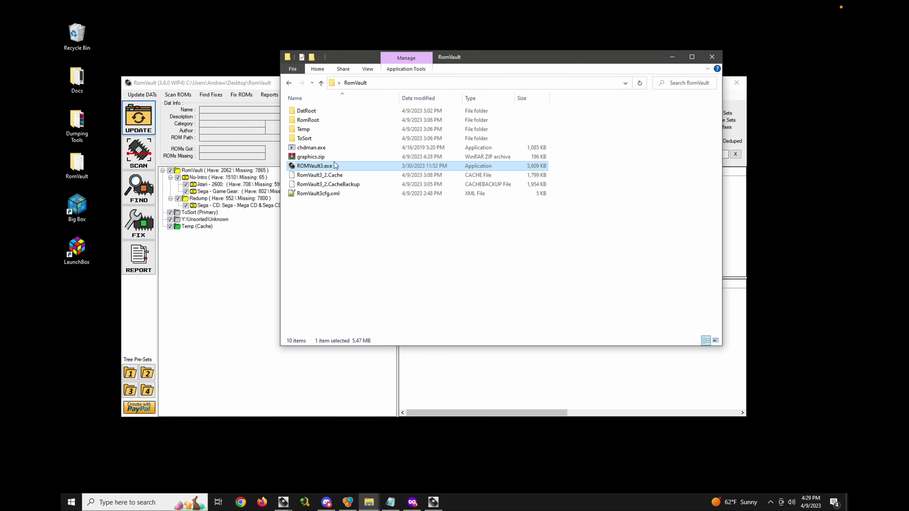
Extract graphics.zip with WinRAR into a new graphics folder.
click(323, 158)
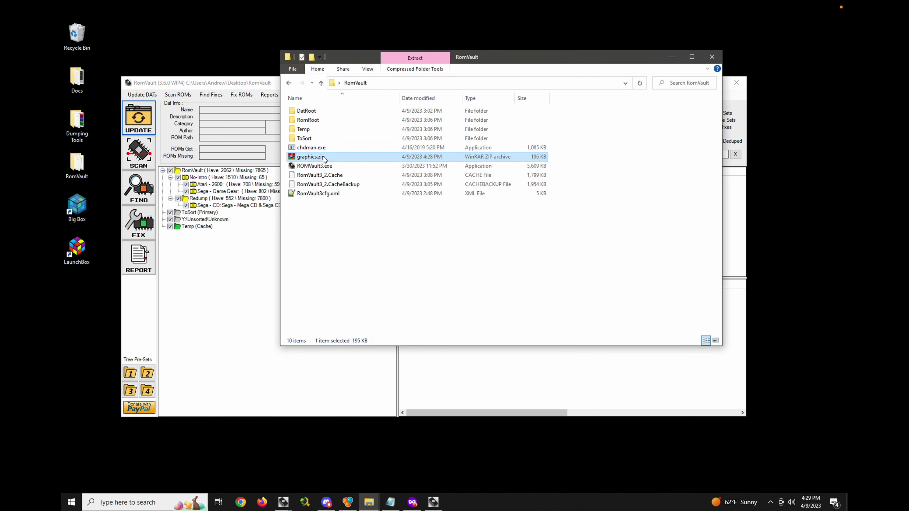
right_click(324, 159)
mouse_move(358, 184)
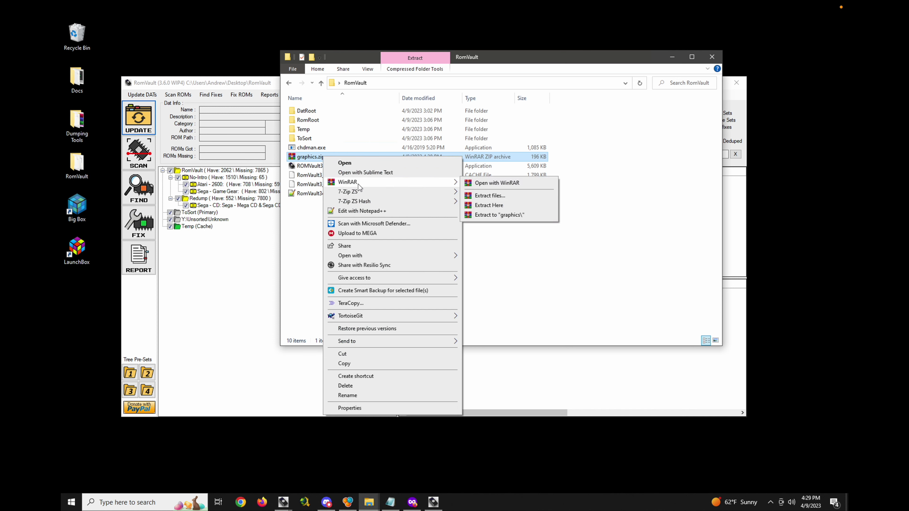
click(513, 217)
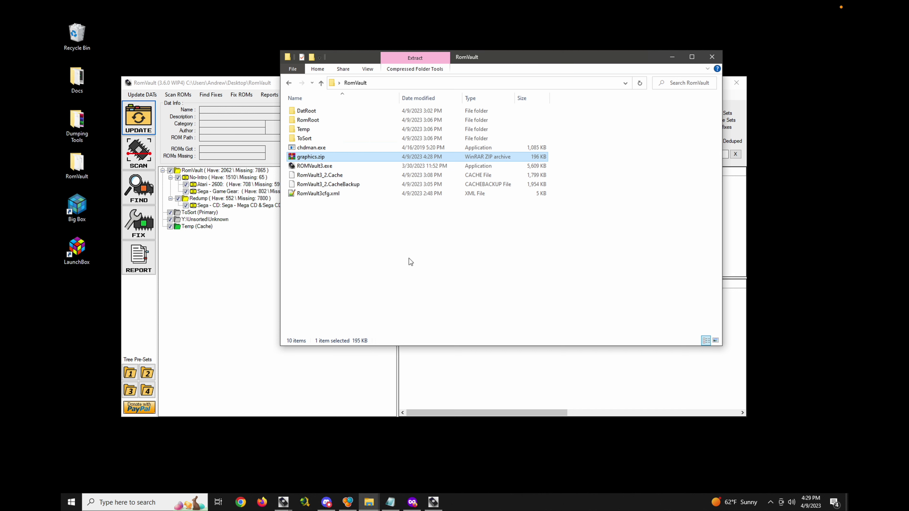
click(372, 244)
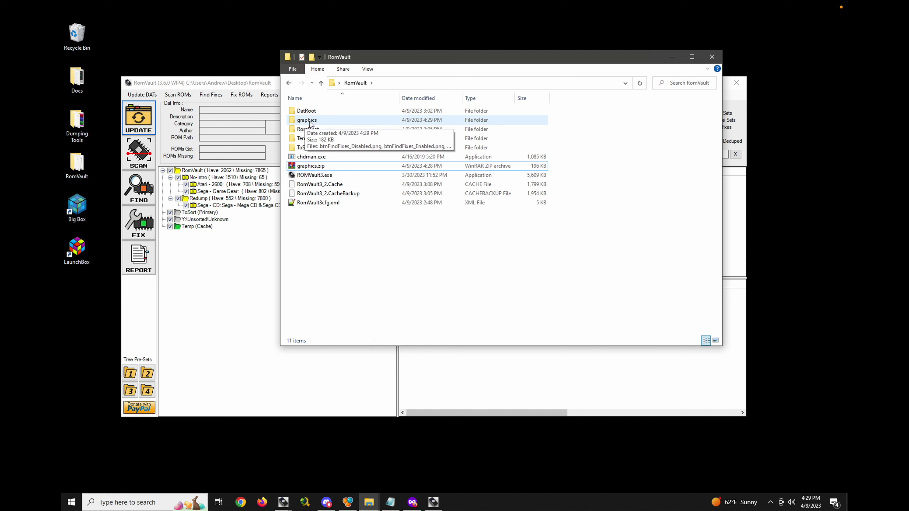
Delete the graphics.zip archive from the RomVault folder.
right_click(321, 173)
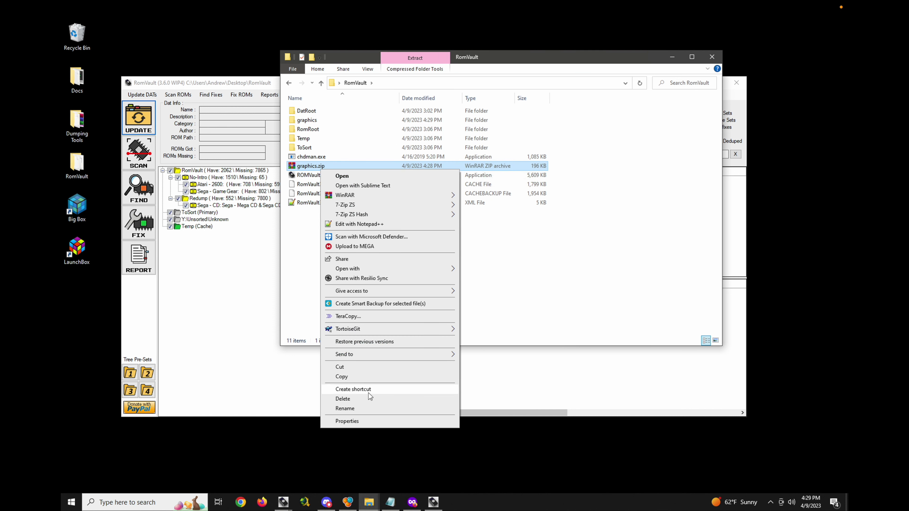
click(366, 399)
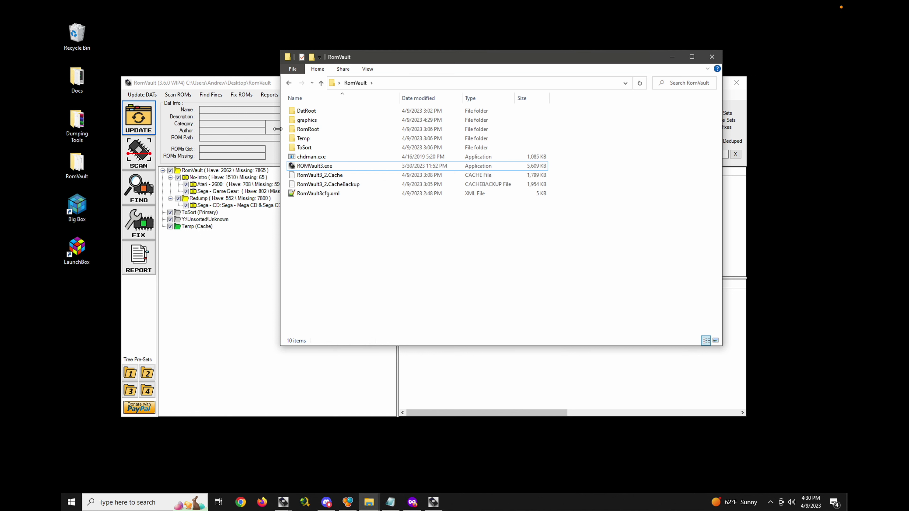
click(257, 86)
Close RomVault and delete btnUpdateDats_Enabled.png and btnUpdateDats_Disabled.png from the graphics folder.
click(735, 83)
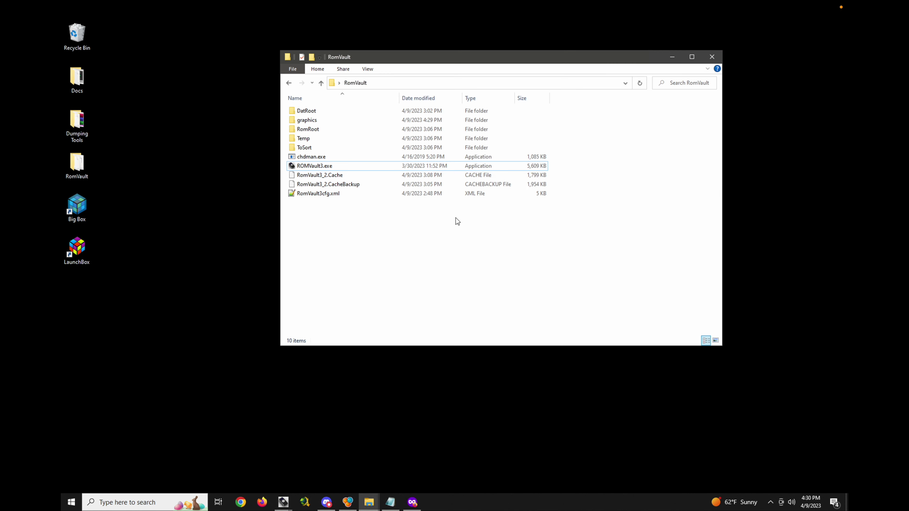
double_click(313, 124)
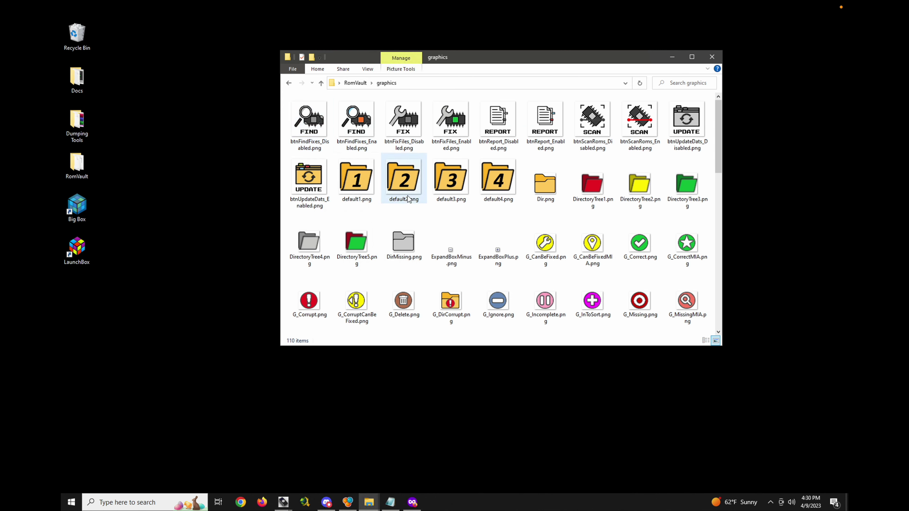
click(317, 178)
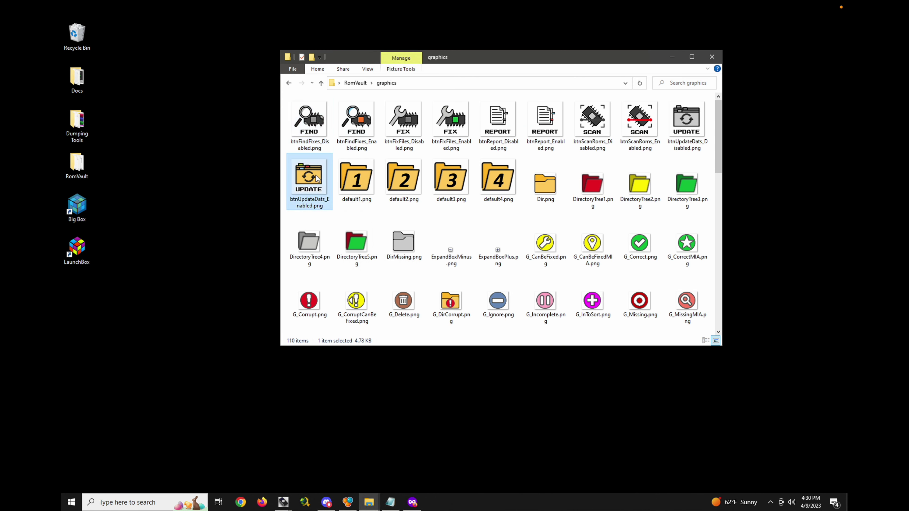
right_click(317, 178)
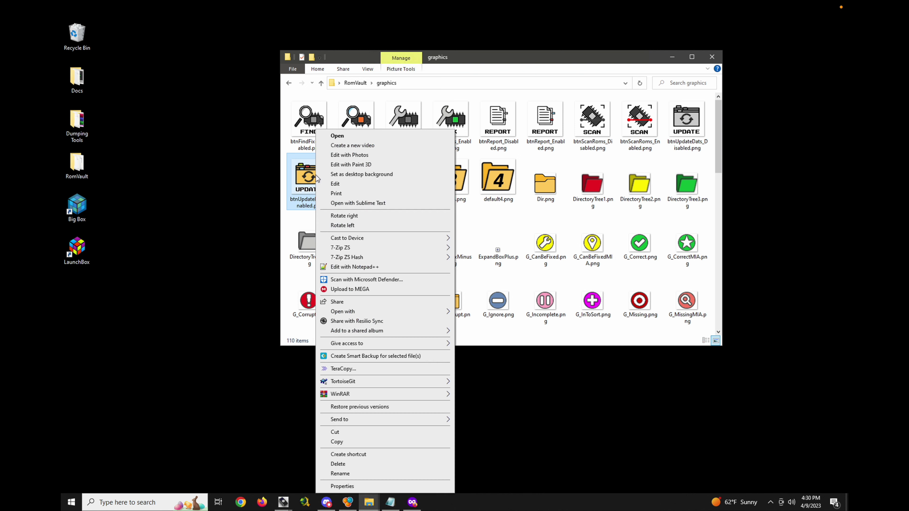
click(305, 178)
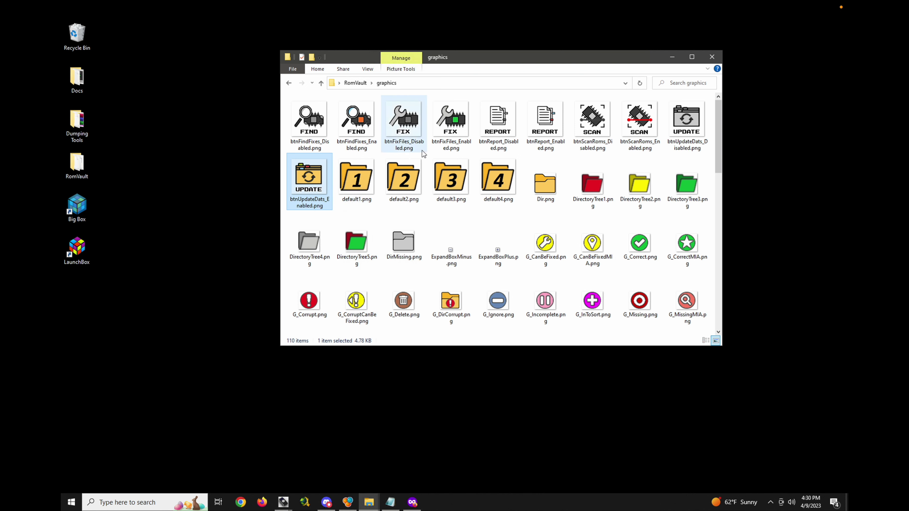
ctrl+click(691, 126)
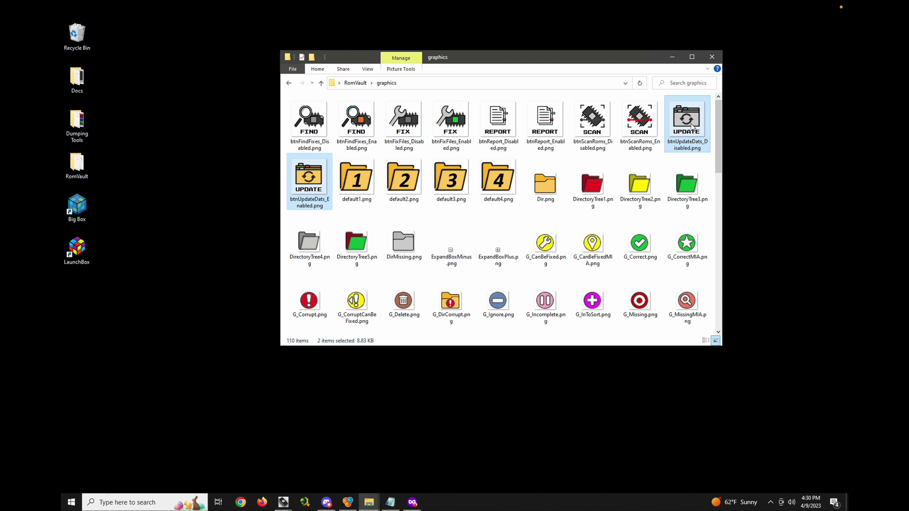
right_click(691, 126)
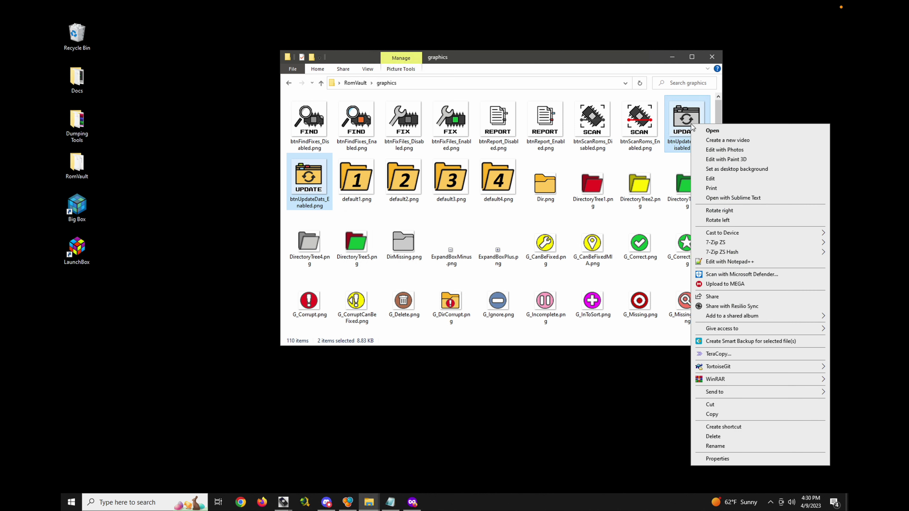
click(720, 437)
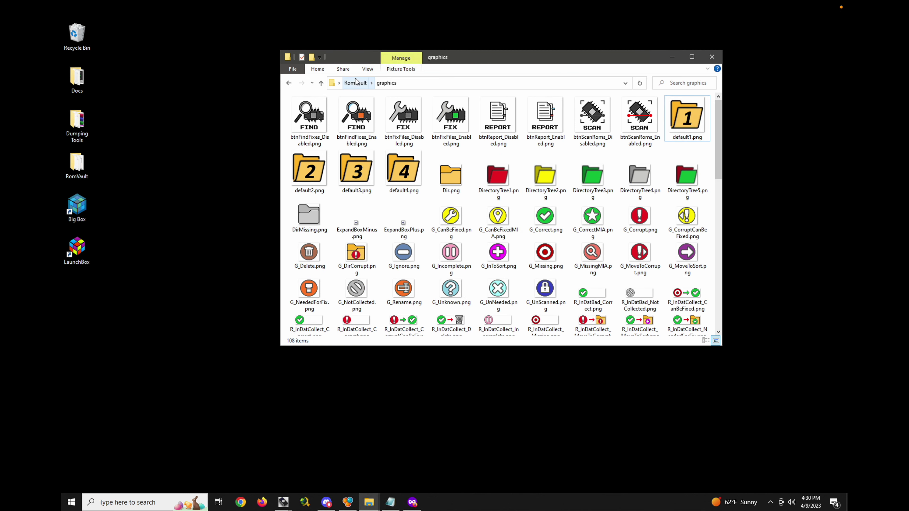
click(355, 83)
Relaunch ROMVault3.exe and nudge its window slightly up and left.
click(315, 167)
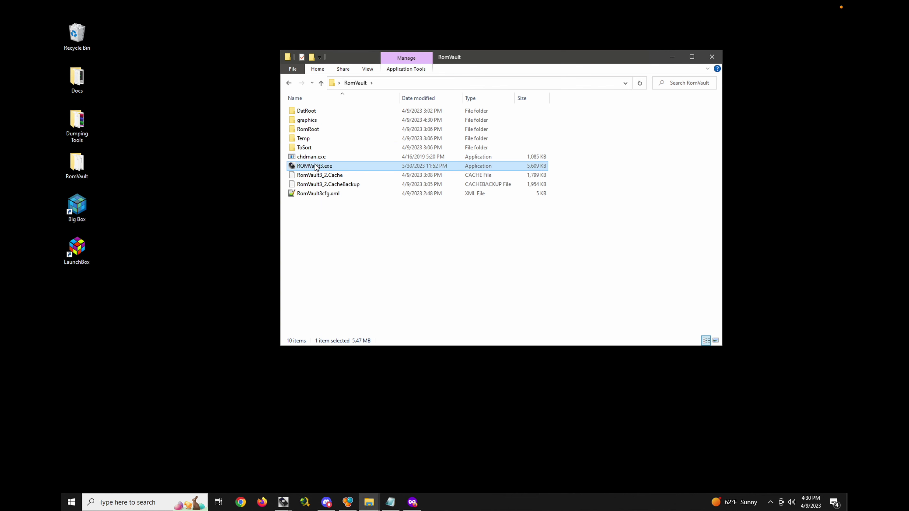
double_click(316, 167)
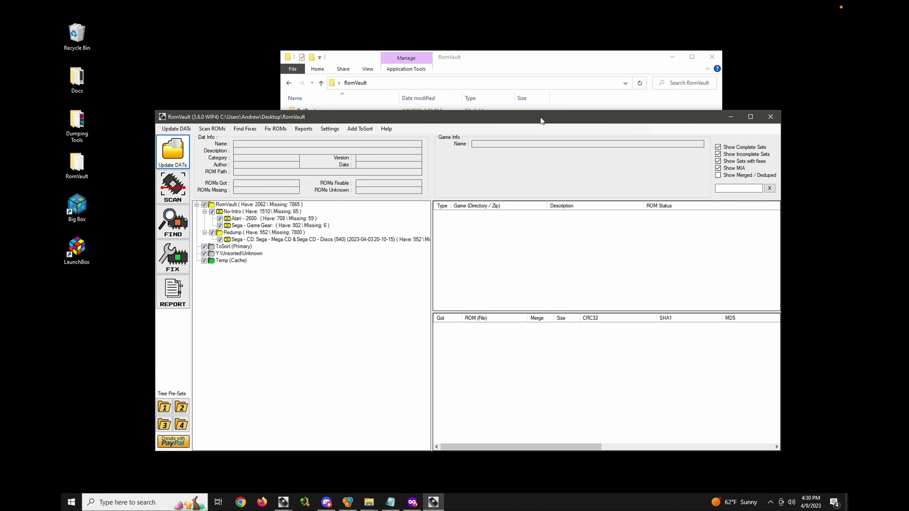
drag(539, 117, 525, 100)
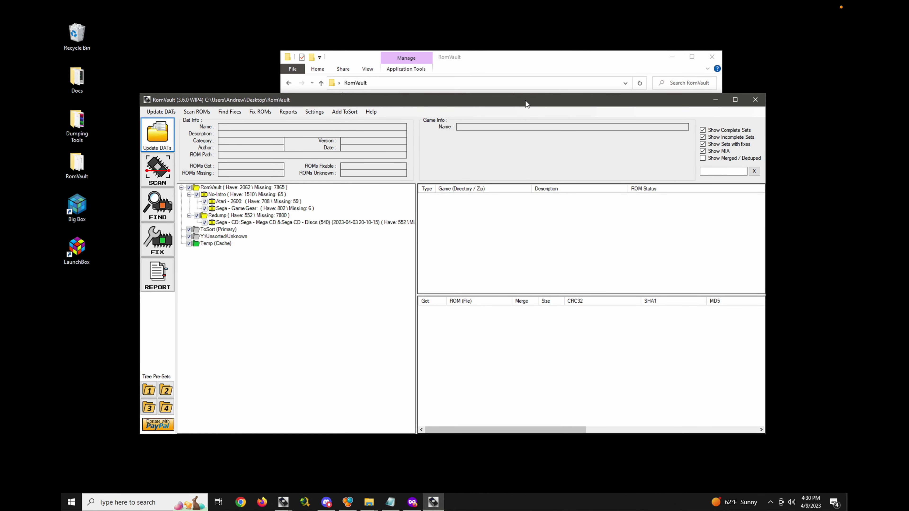